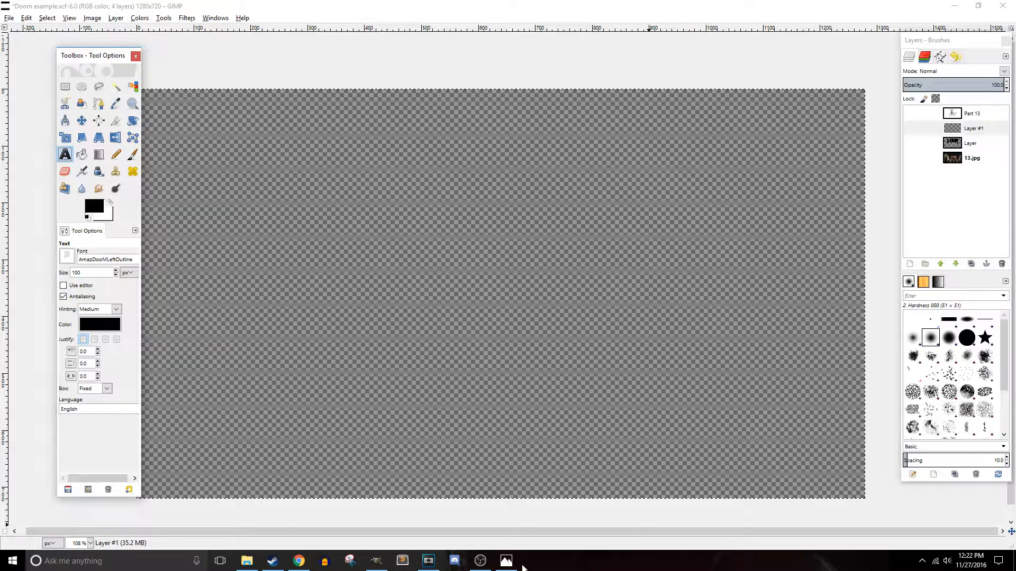
- View the previous episode's 12.png thumbnail for reference
left_click(506, 560)
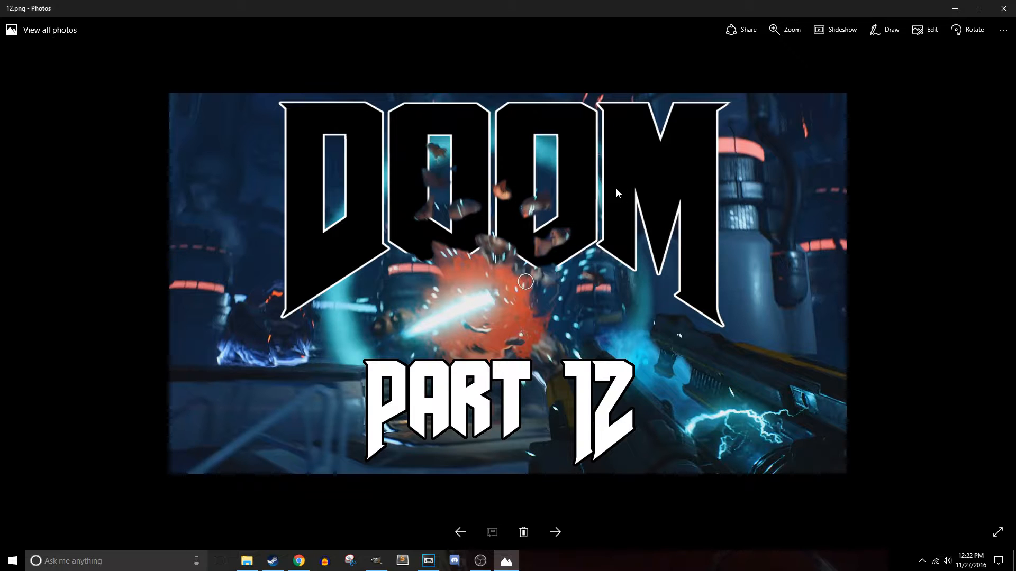
left_click(954, 8)
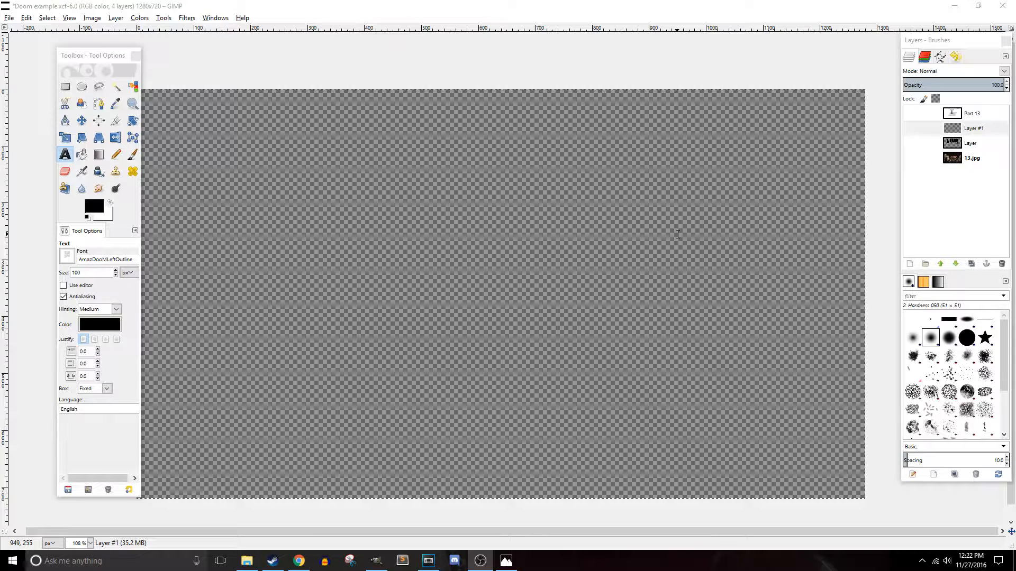
left_click(507, 563)
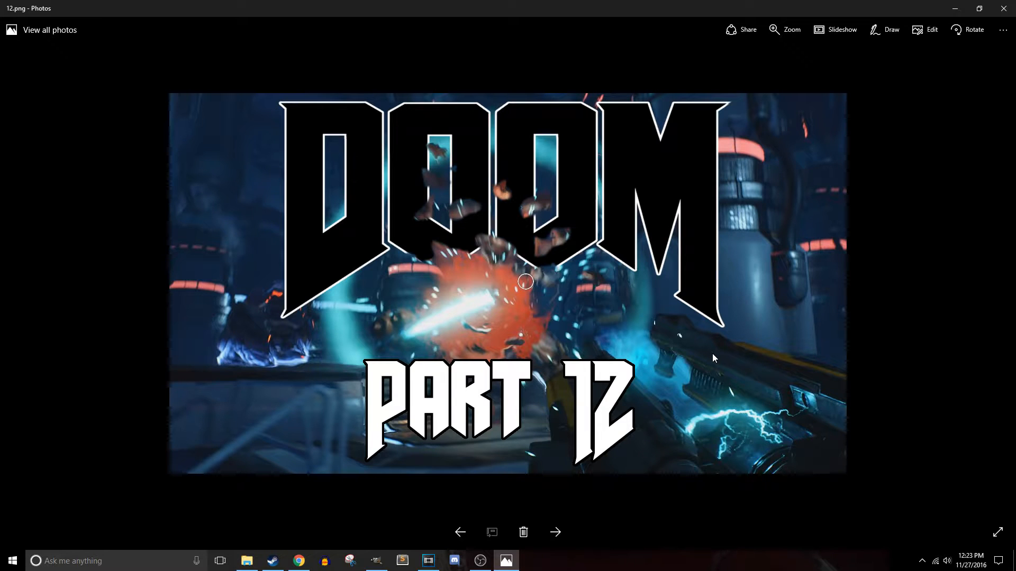
left_click(956, 9)
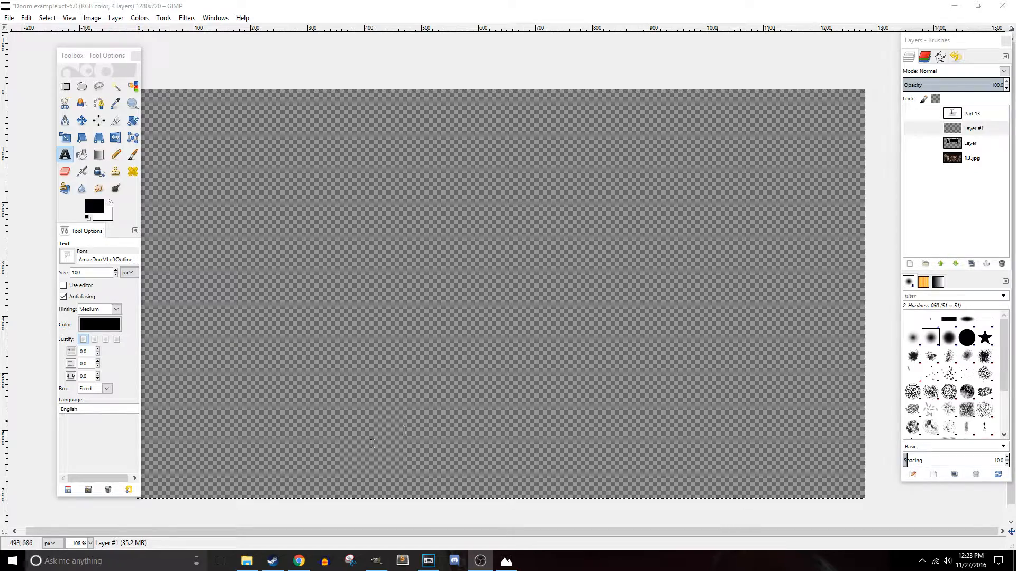
left_click(428, 560)
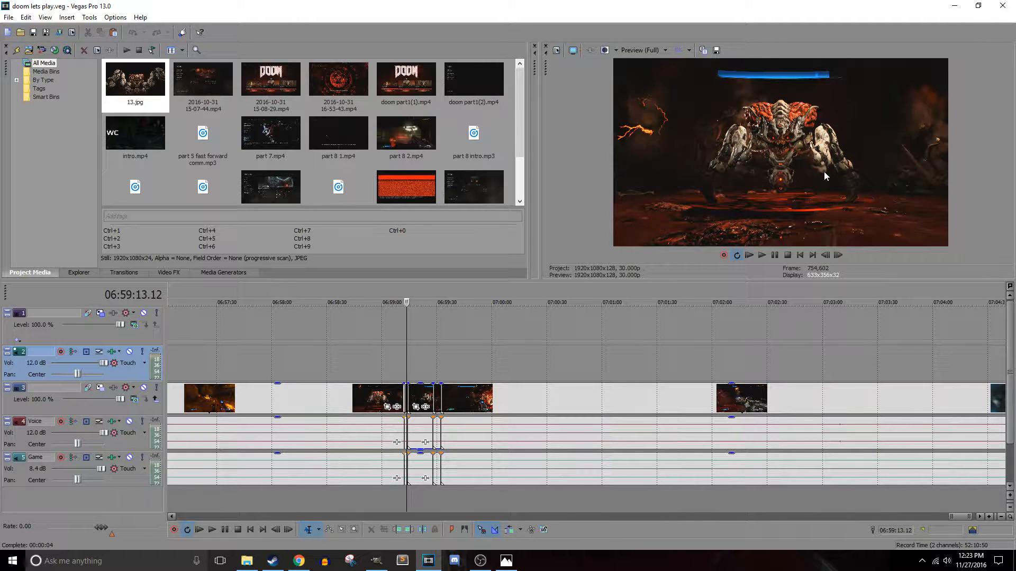
left_click(717, 50)
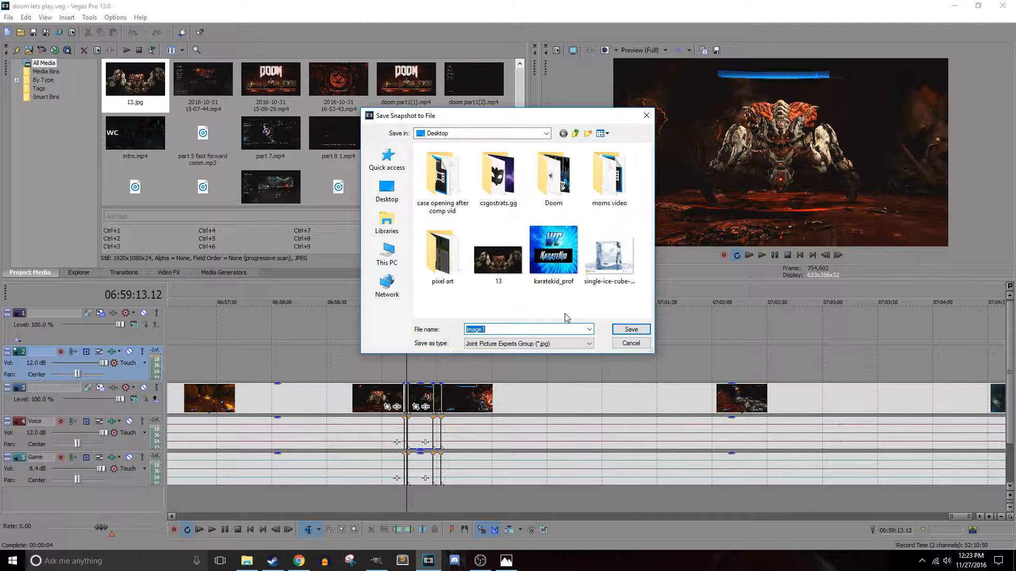
left_click(633, 344)
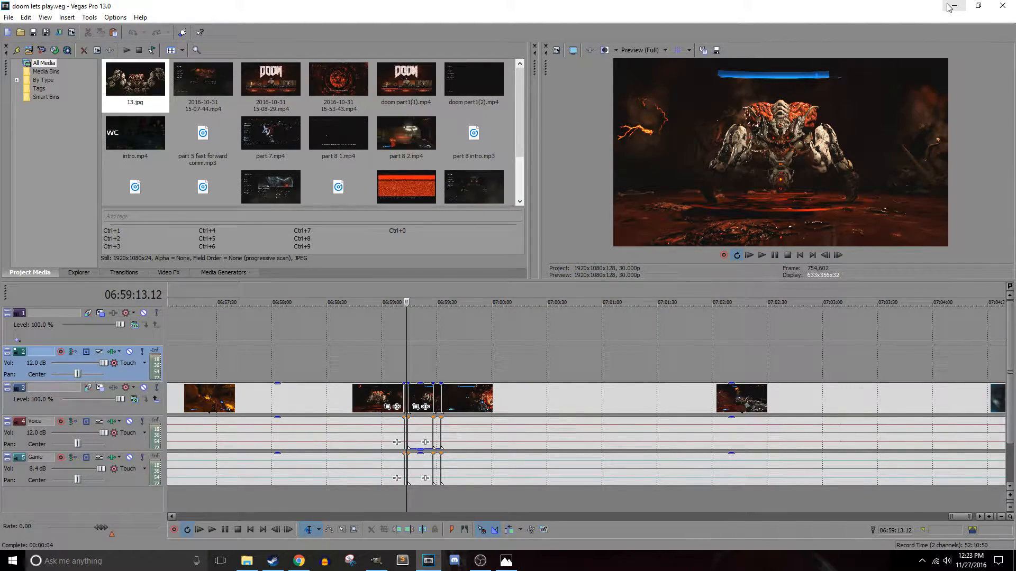
left_click(951, 7)
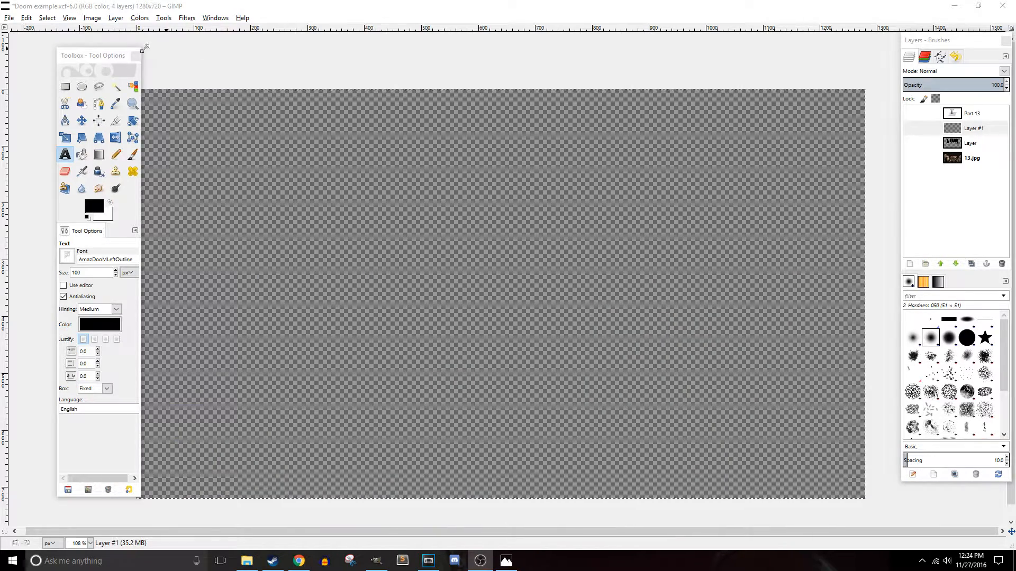
- Open 13.jpg from the Desktop as a new layer in the Doom example image
left_click_drag(89, 58, 79, 57)
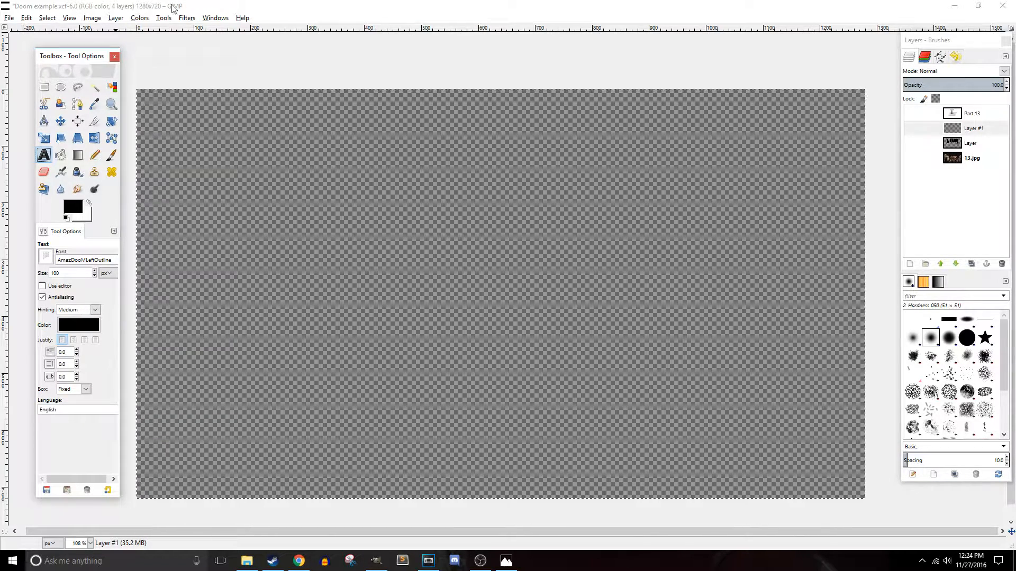
left_click(69, 18)
mouse_move(9, 18)
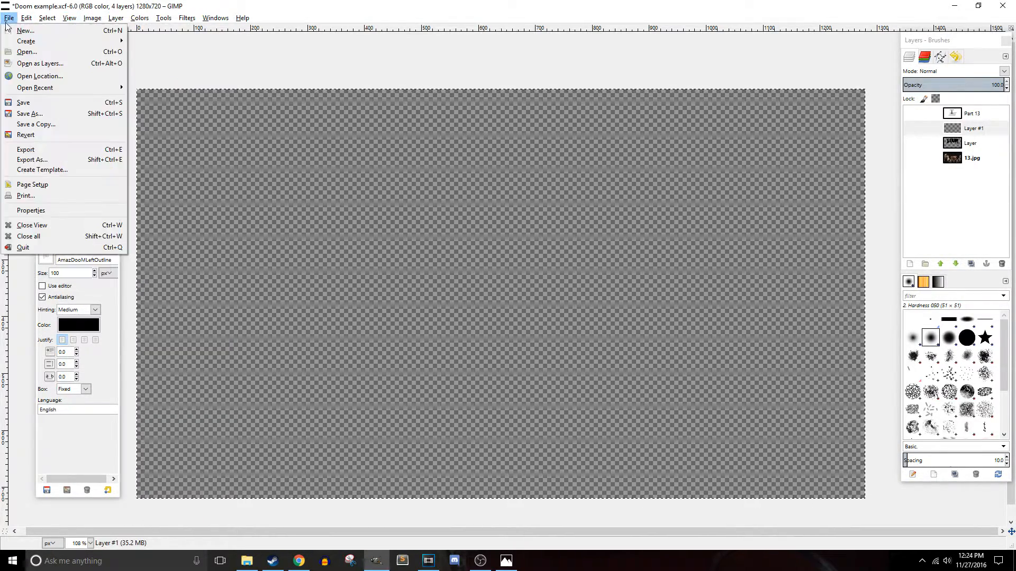
left_click(14, 63)
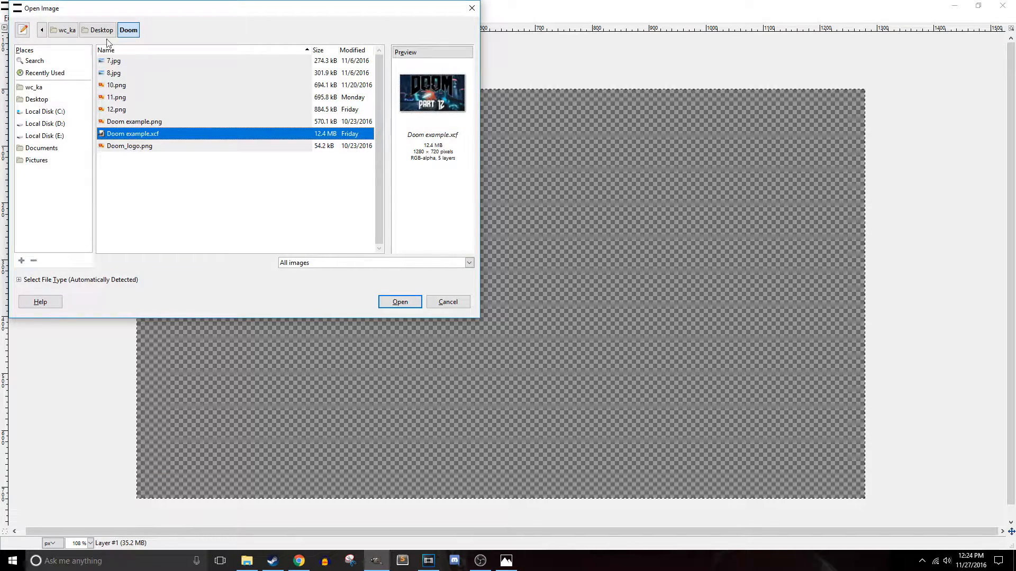
left_click(103, 35)
double_click(116, 121)
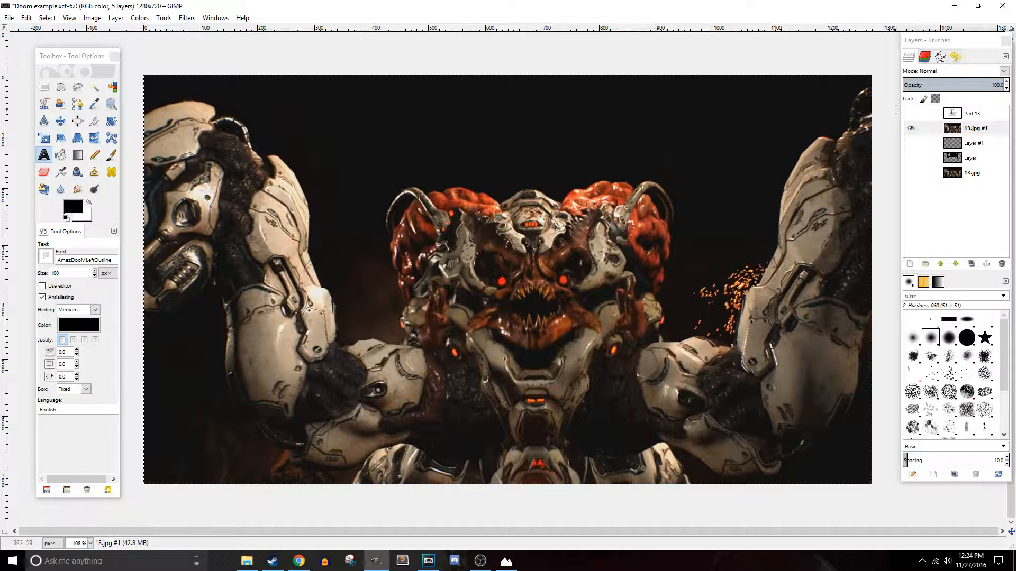
- Move the 13.jpg #1 layer below the DOOM logo layer and show the logo and Part 13 layers
left_click(911, 158)
left_click_drag(946, 129, 959, 165)
left_click(911, 113)
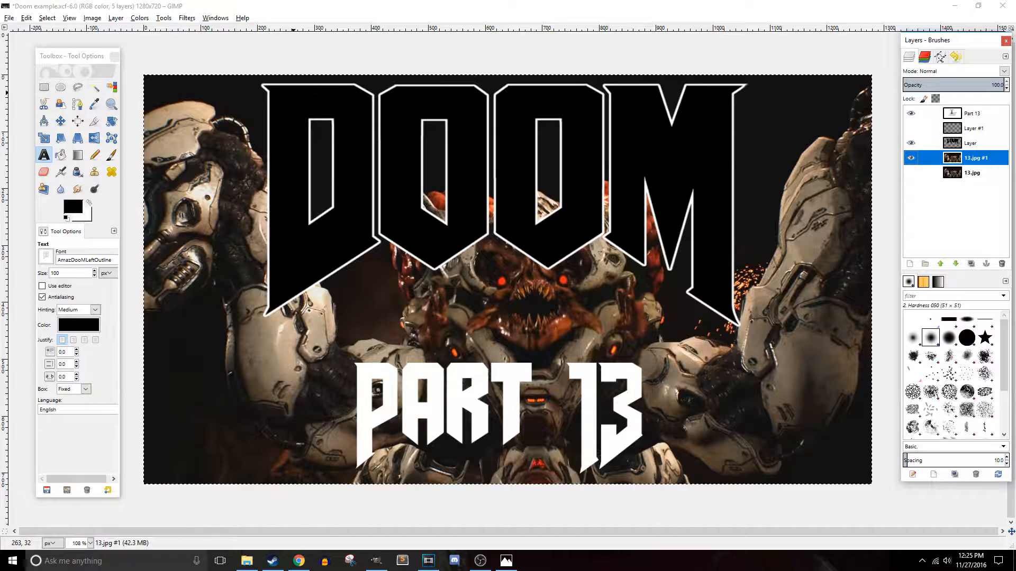
left_click(381, 400)
left_click(449, 390)
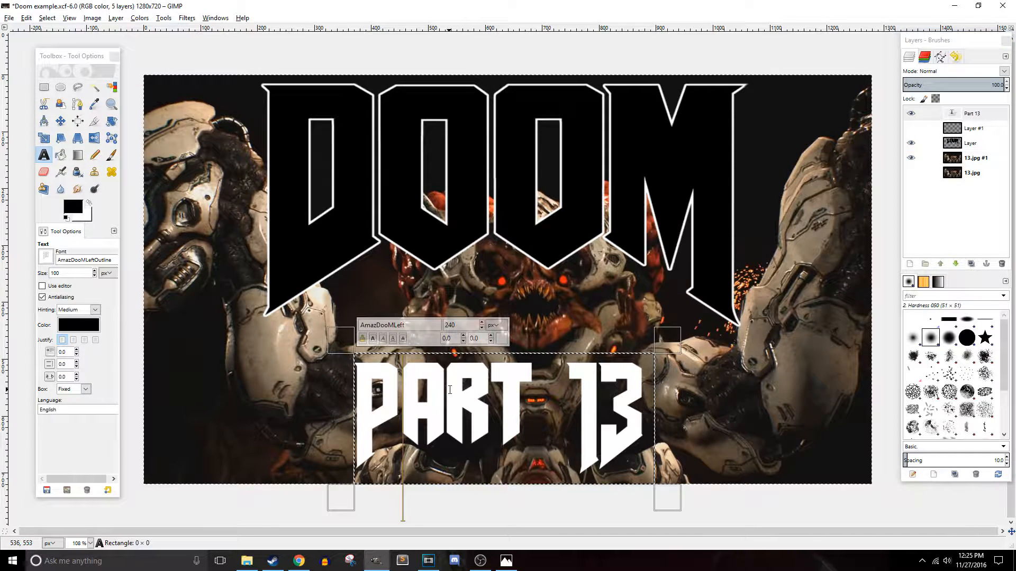
type("klfdgs;ksd;fks;")
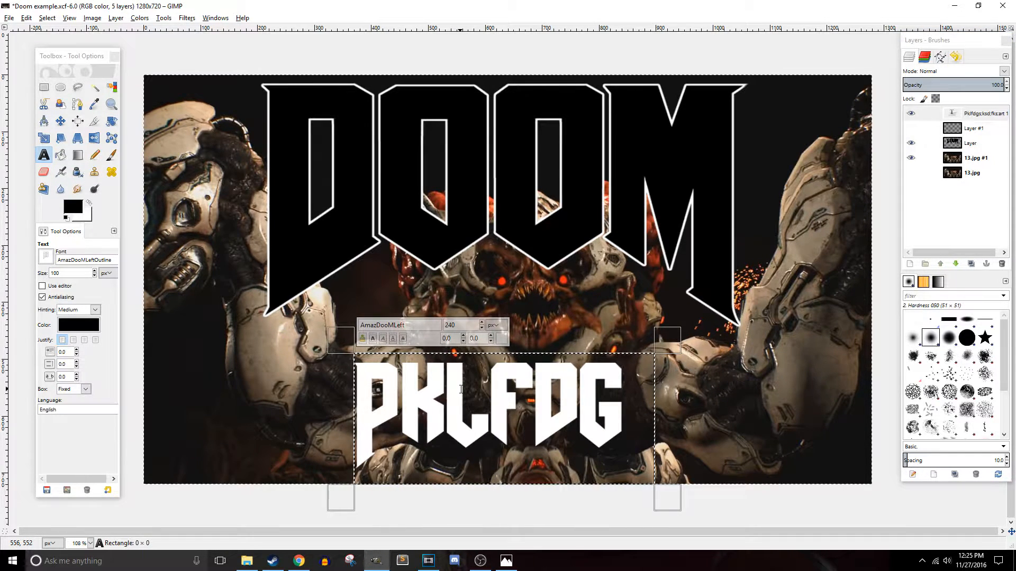
key("ctrl+z")
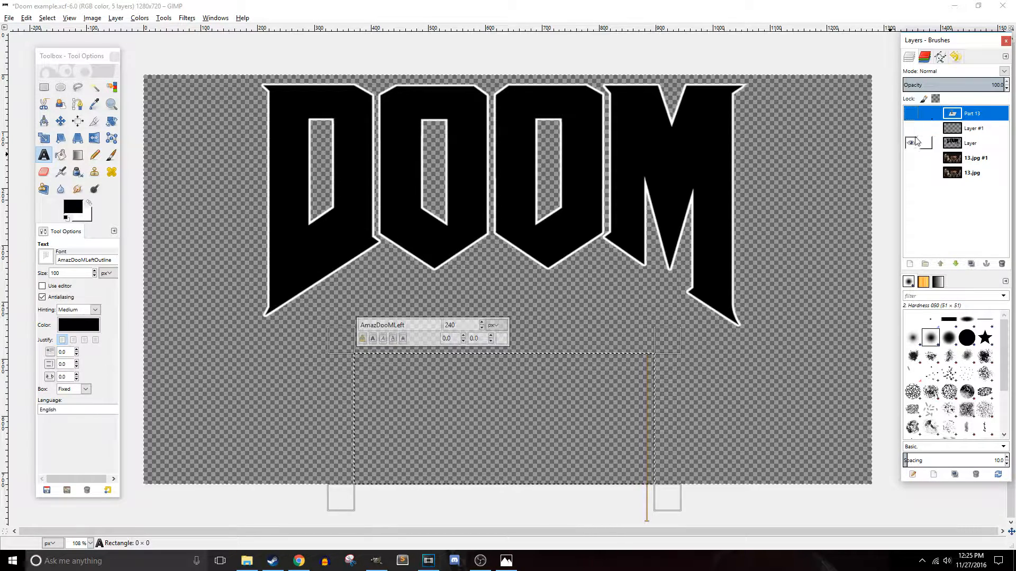
- Show the Part 13 and 13.jpg #1 layers again
left_click(911, 113)
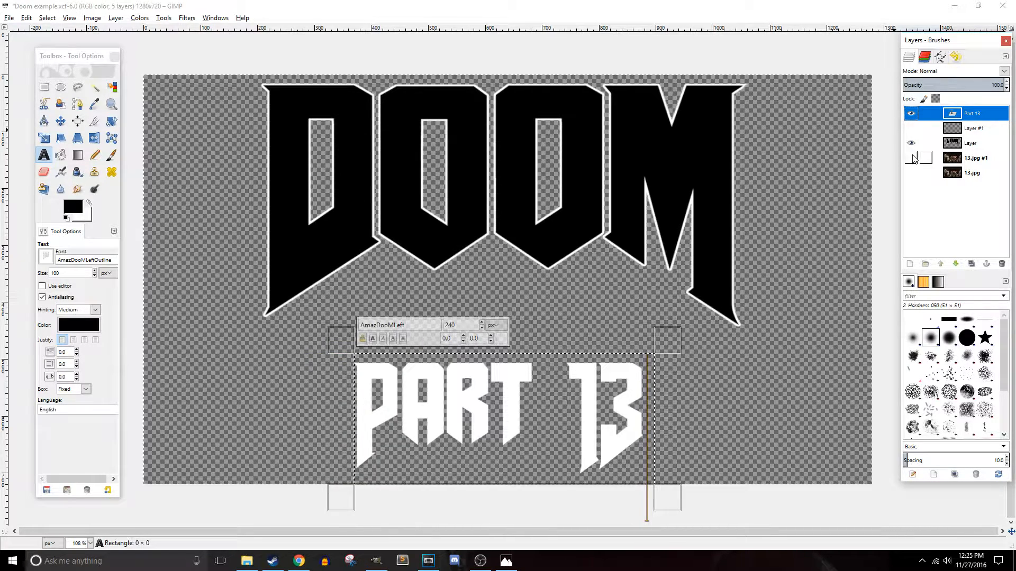
left_click(911, 158)
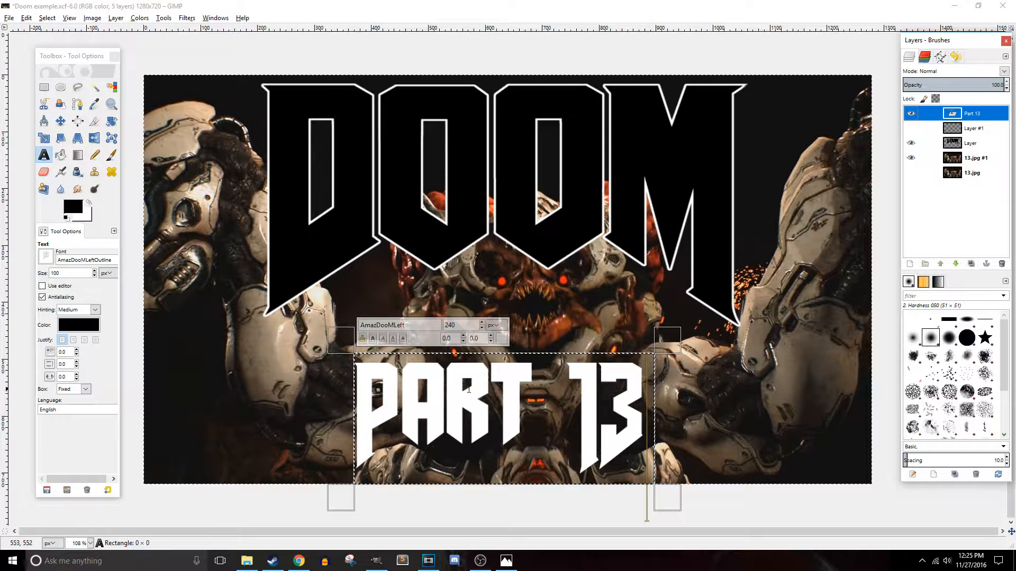
left_click(712, 364)
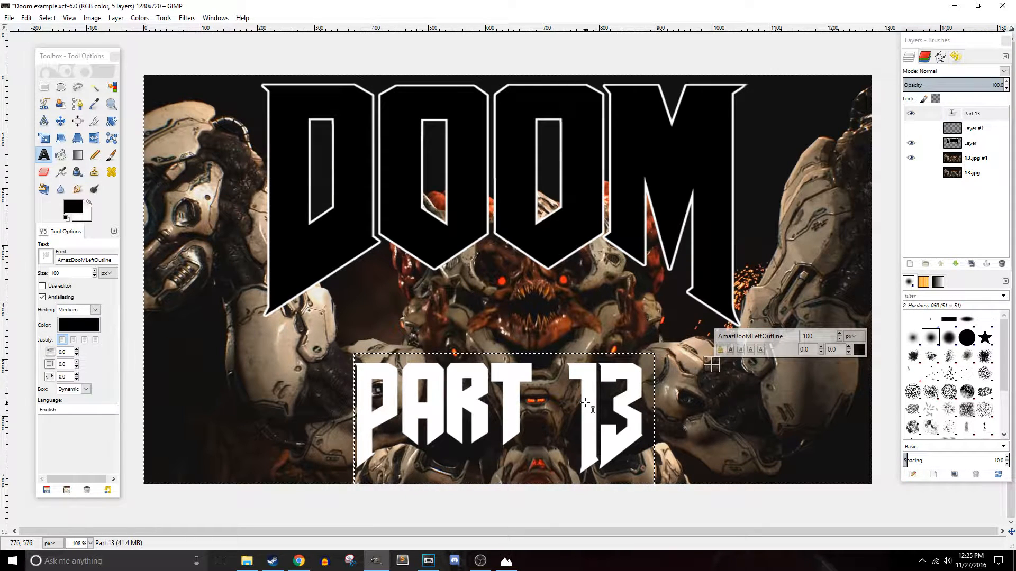
- Select the Part 13 text by color and grow the selection by 4 px
left_click(111, 86)
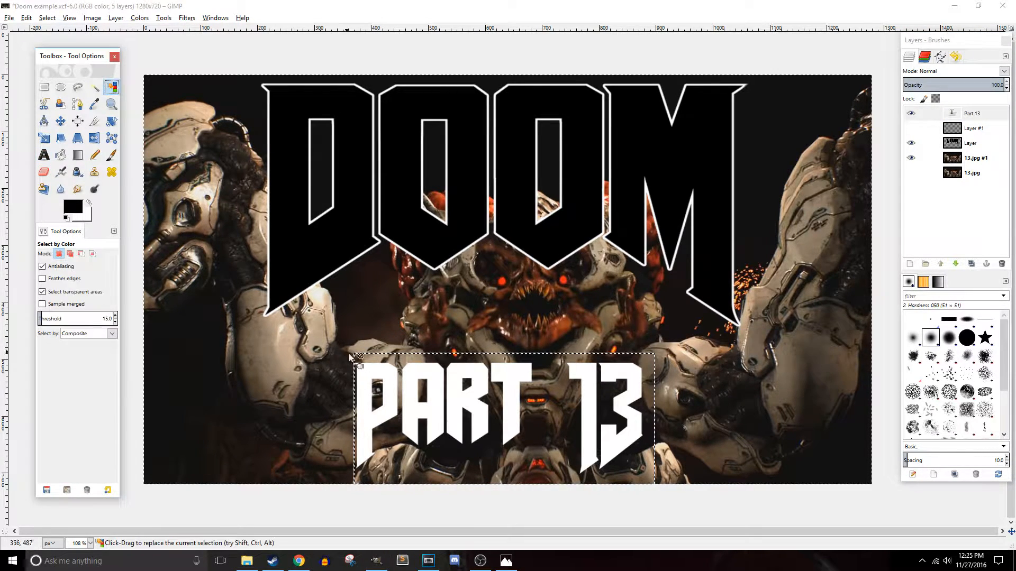
left_click(366, 373)
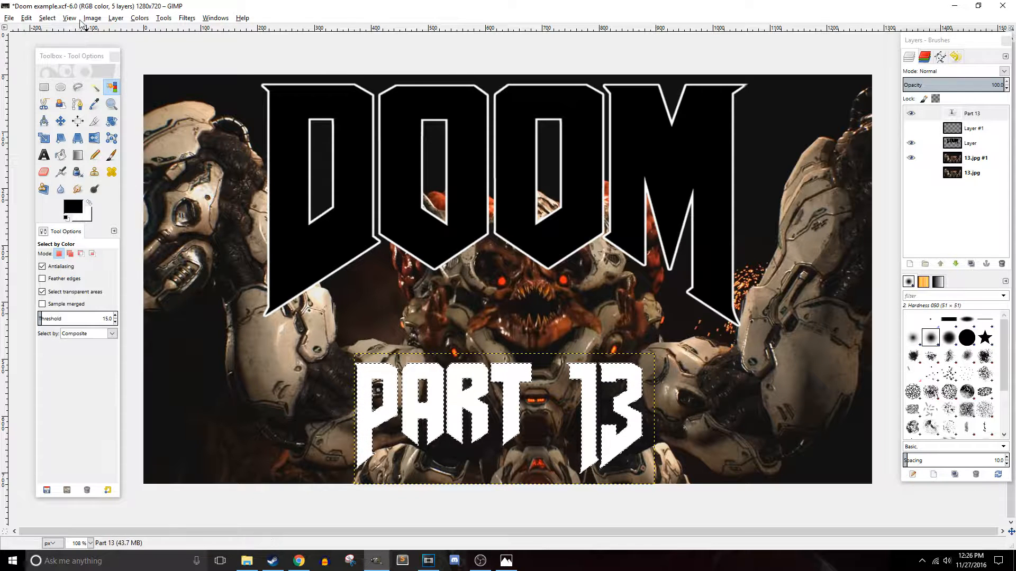
left_click(49, 19)
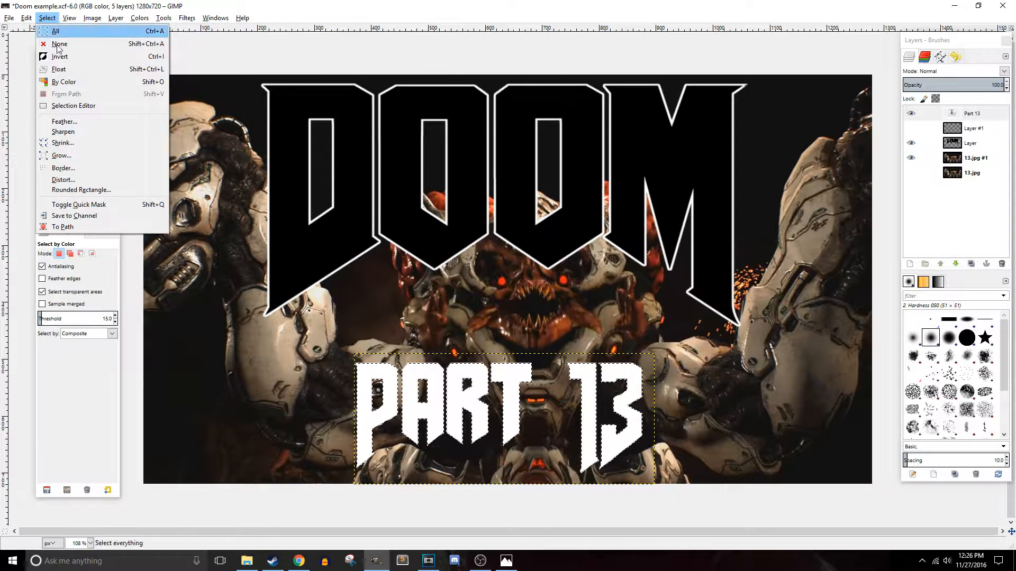
left_click(73, 154)
type("4")
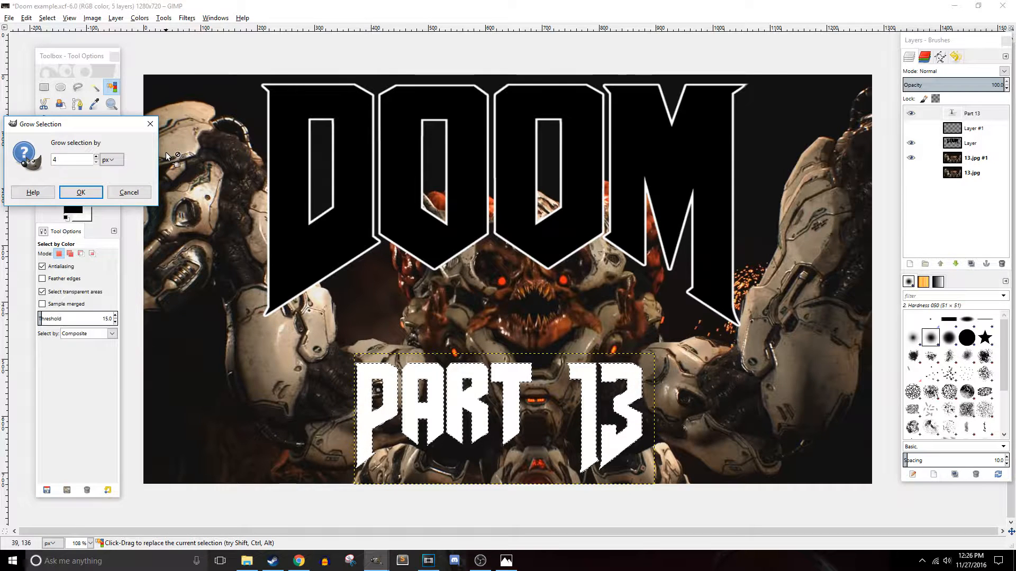
key("Return")
- Bucket fill the grown selection with black on Layer #1 to outline the Part 13 text
left_click(960, 129)
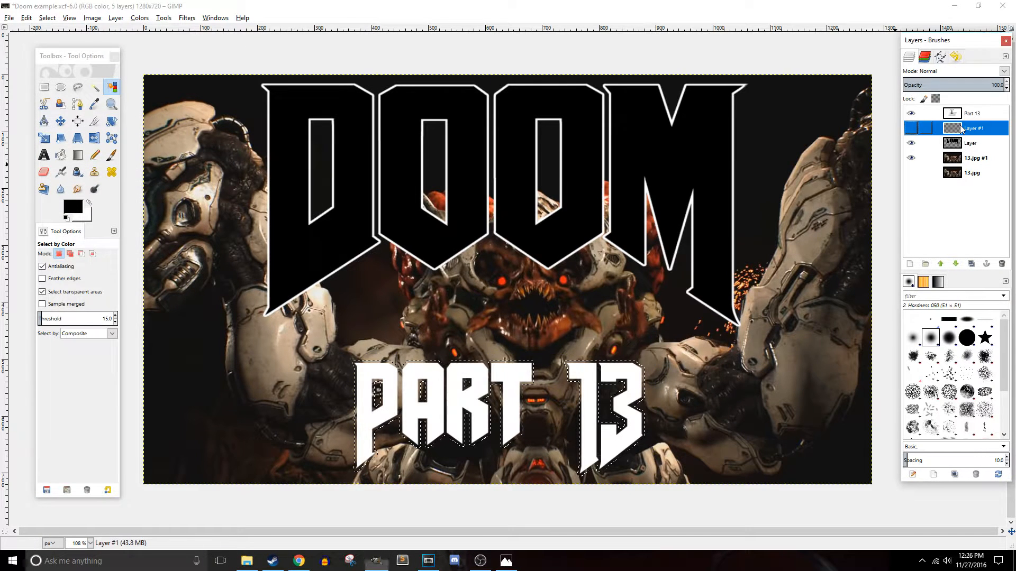
key("ctrl+b")
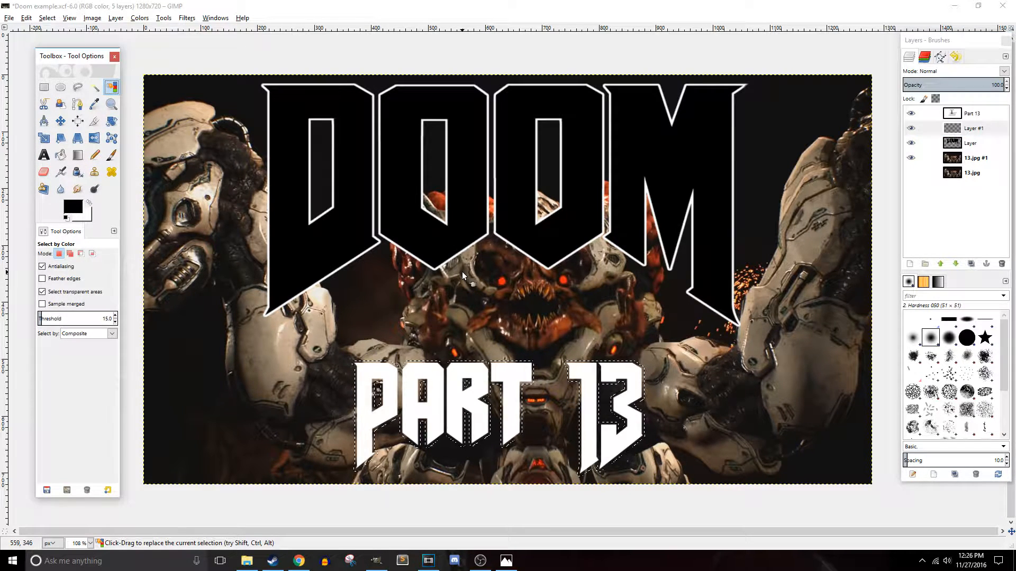
left_click(60, 155)
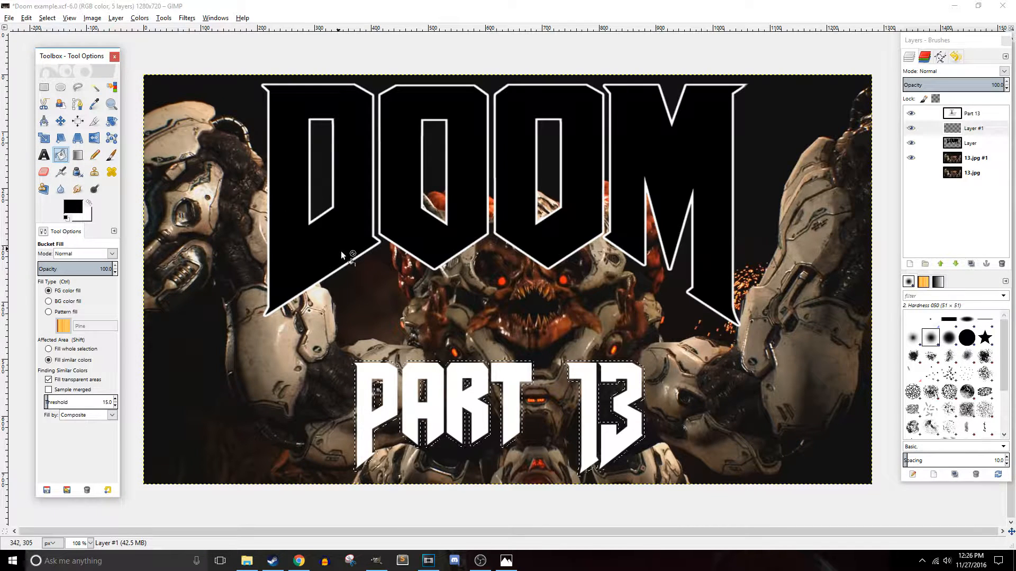
left_click(394, 365)
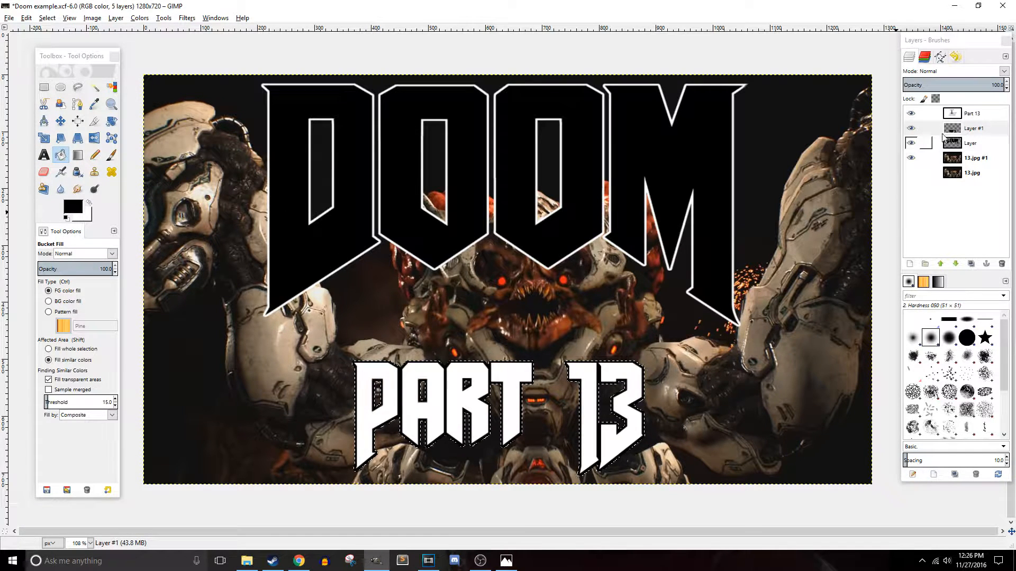
left_click(923, 129)
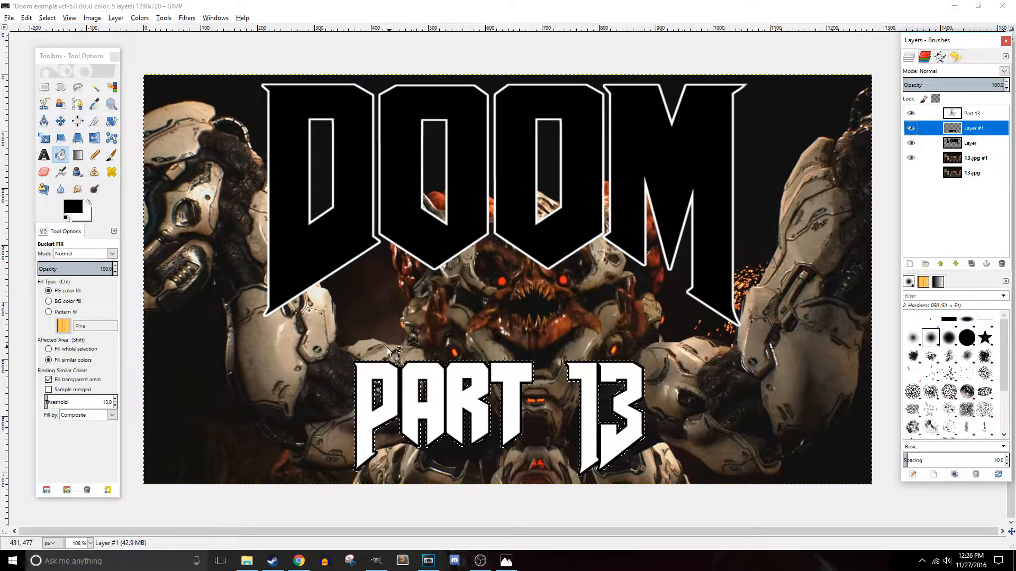
- Select all and delete the old 13.jpg background layer
left_click(923, 113)
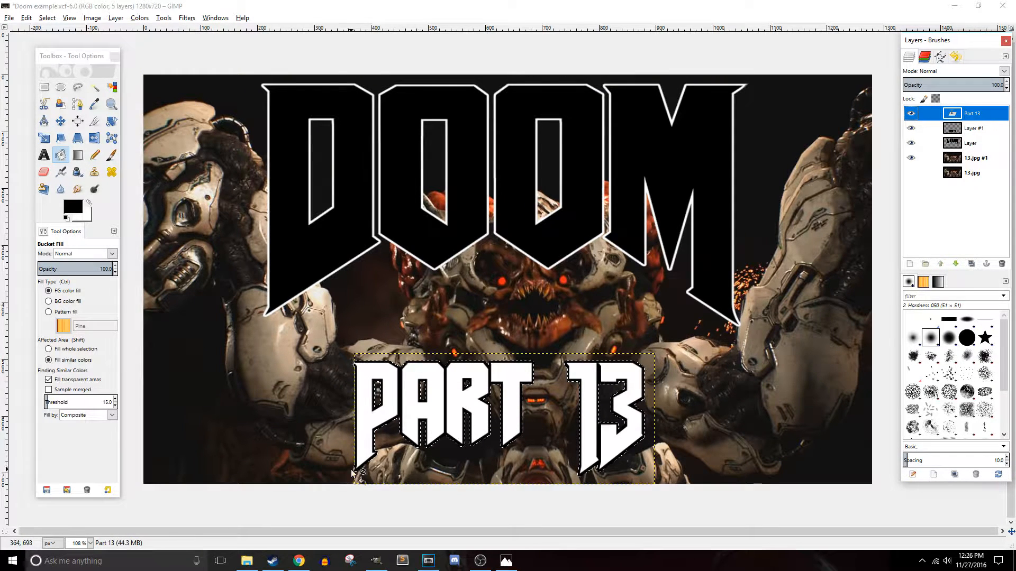
left_click(952, 128)
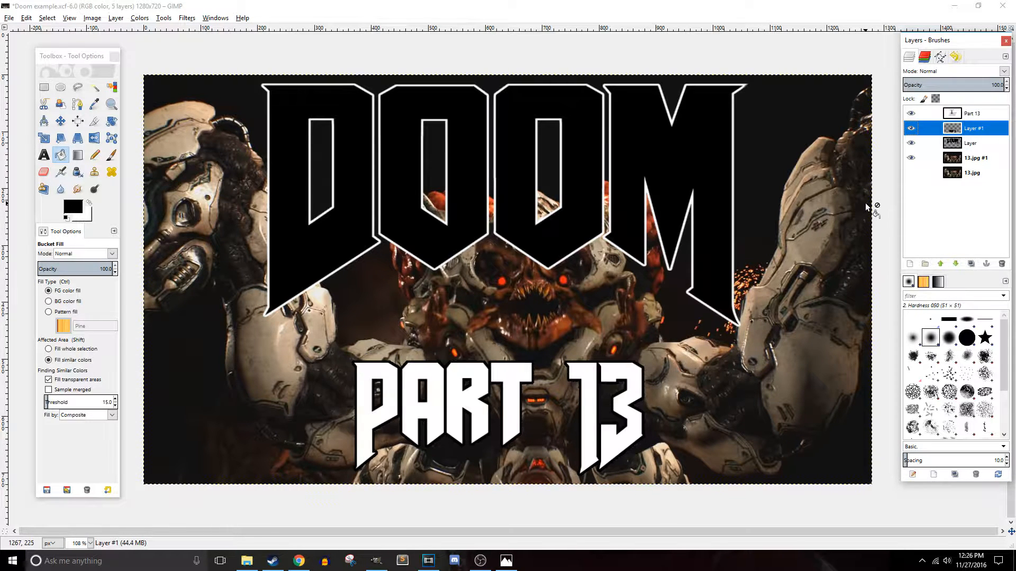
key("ctrl+a")
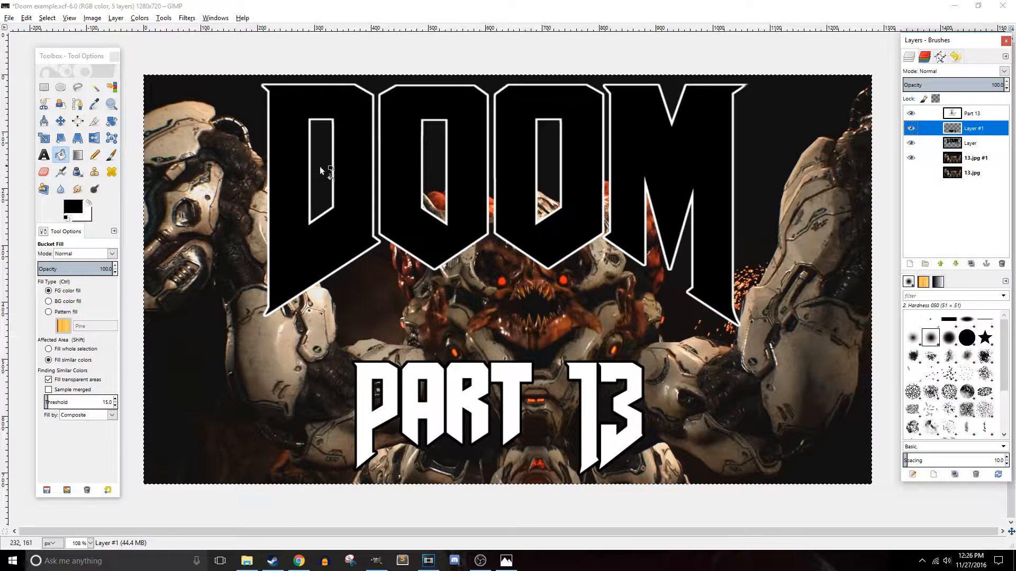
left_click(942, 174)
left_click(1001, 264)
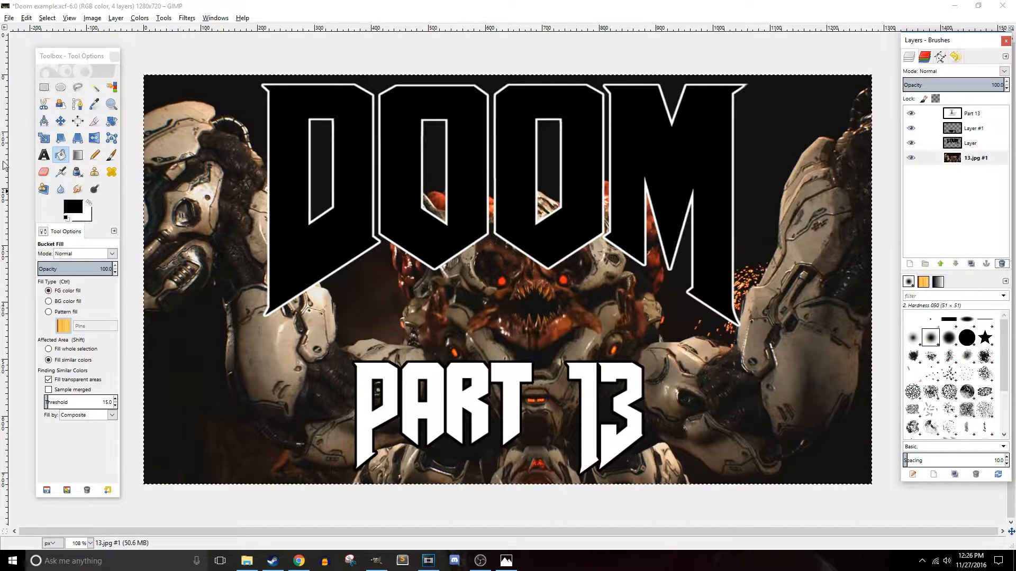
- Shift the 13.jpg #1 background layer about 20 px left with the Move tool
left_click(60, 121)
left_click_drag(497, 283, 477, 285)
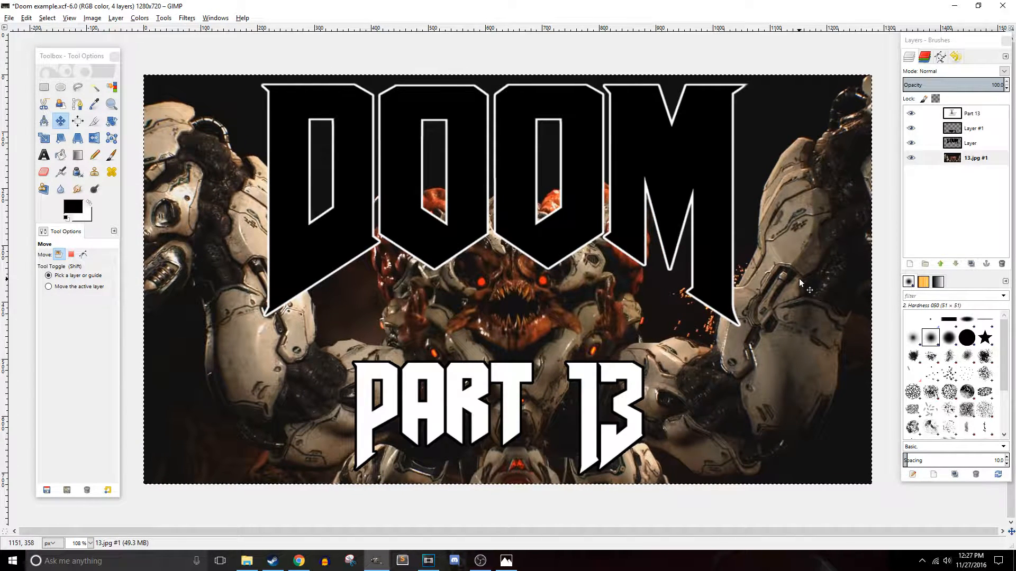
key("n")
- Duplicate the 13.jpg #1 background layer
left_click(964, 158)
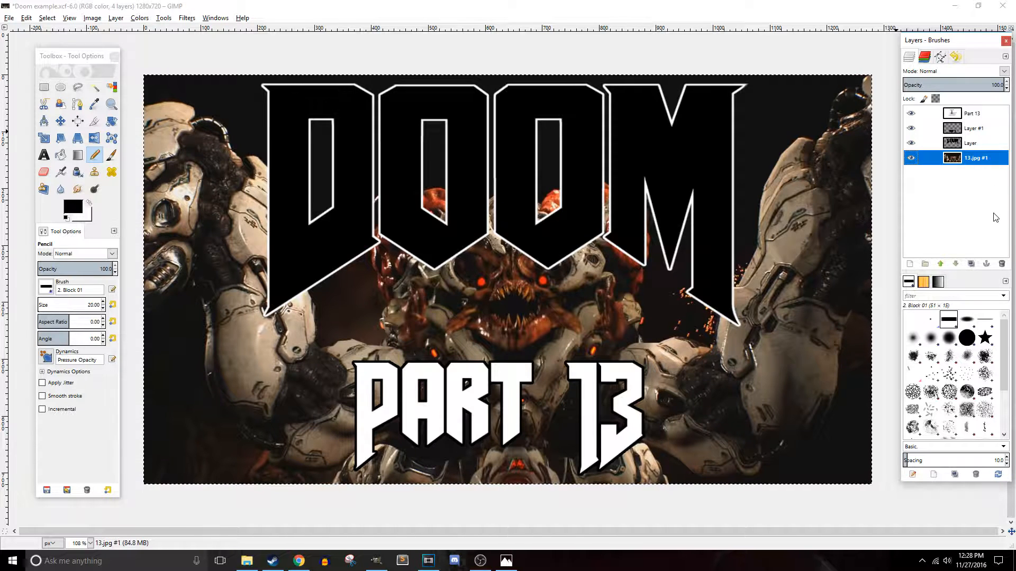
right_click(986, 167)
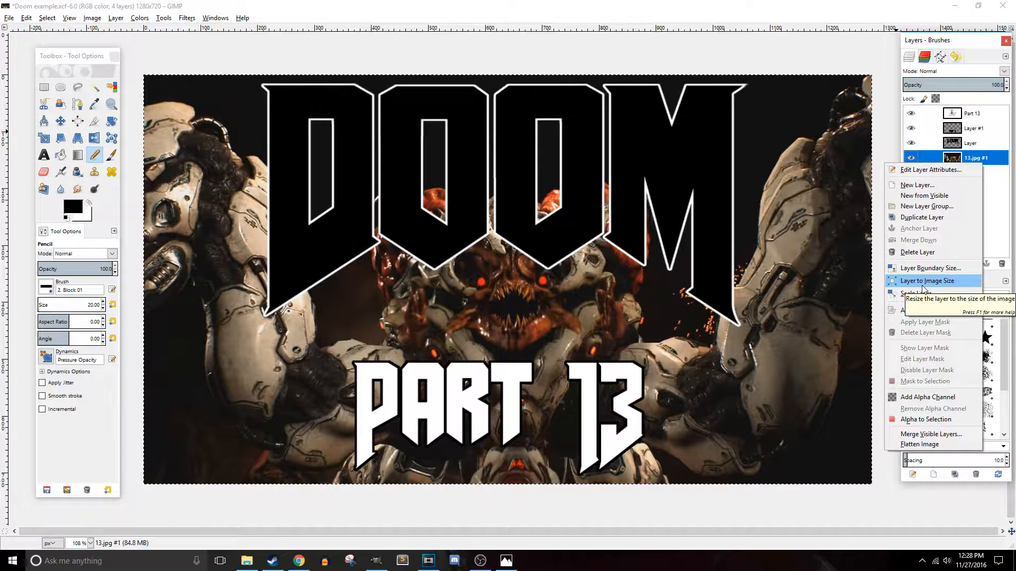
left_click(922, 217)
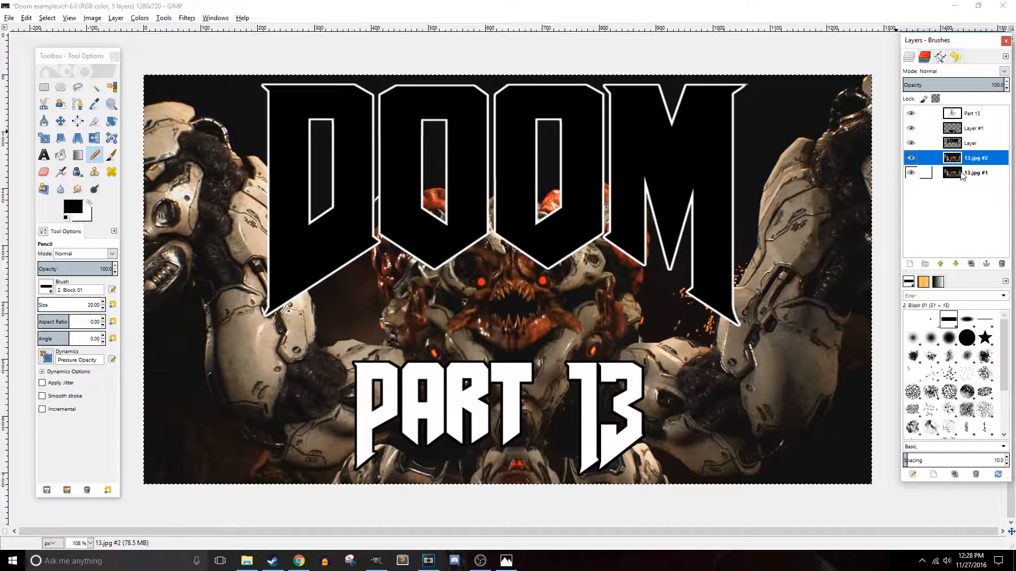
- Add a white (full opacity) layer mask to the 13.jpg #2 layer
right_click(963, 163)
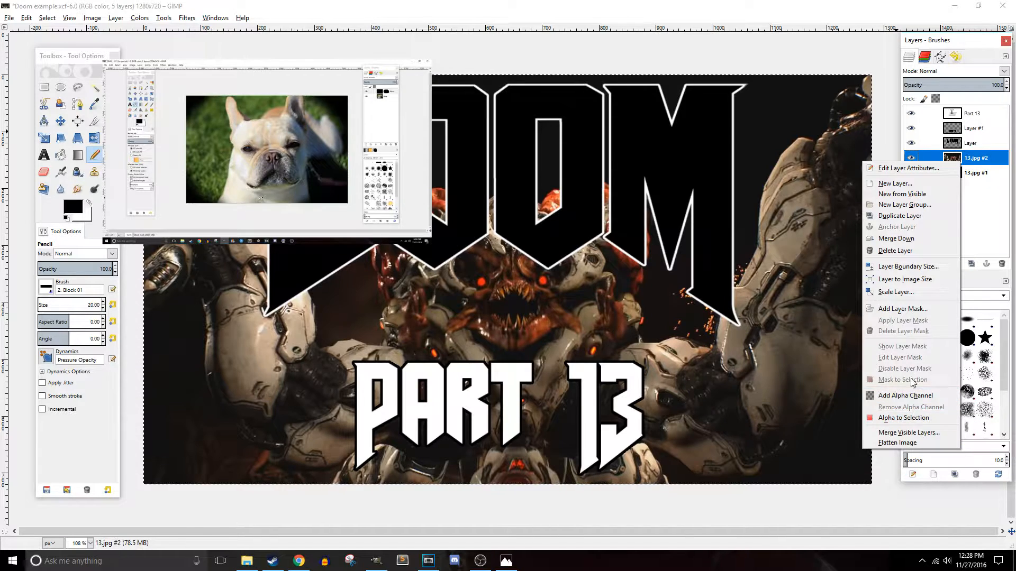
left_click(905, 311)
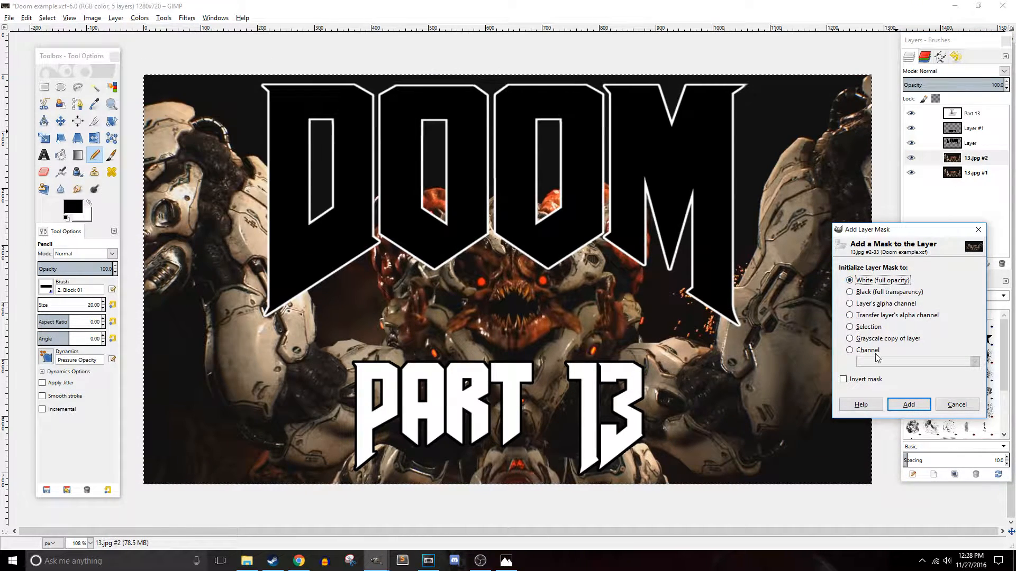
left_click(909, 405)
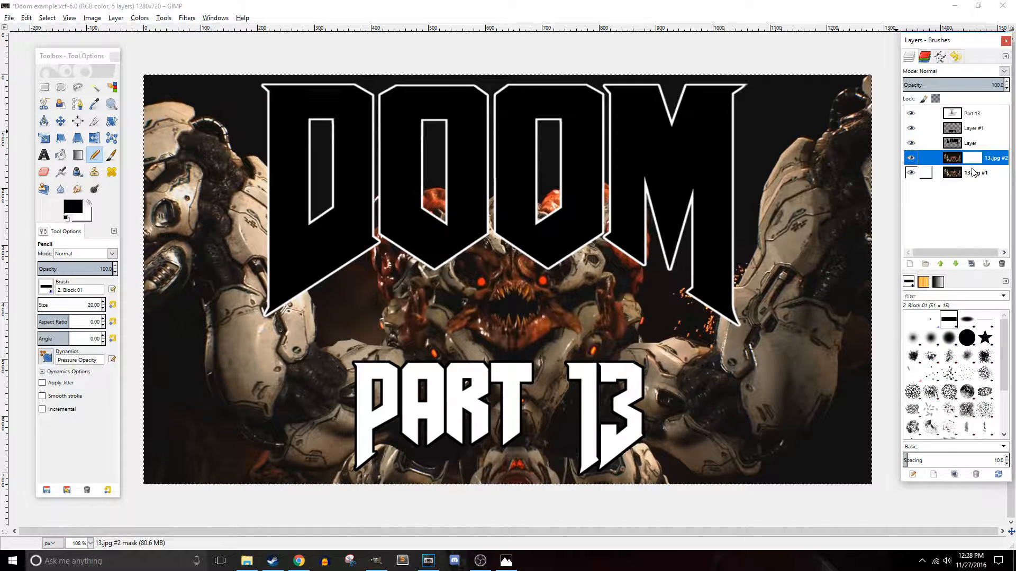
- Move the 13.jpg #2 layer above the DOOM logo layer and pick the 2. Hardness 100 brush
left_click_drag(952, 158, 957, 142)
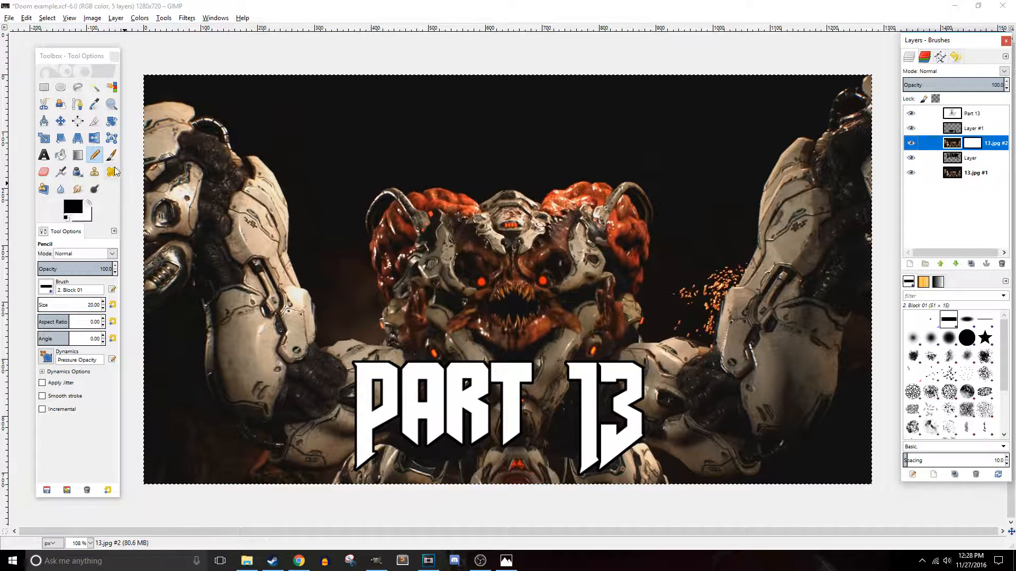
left_click(46, 286)
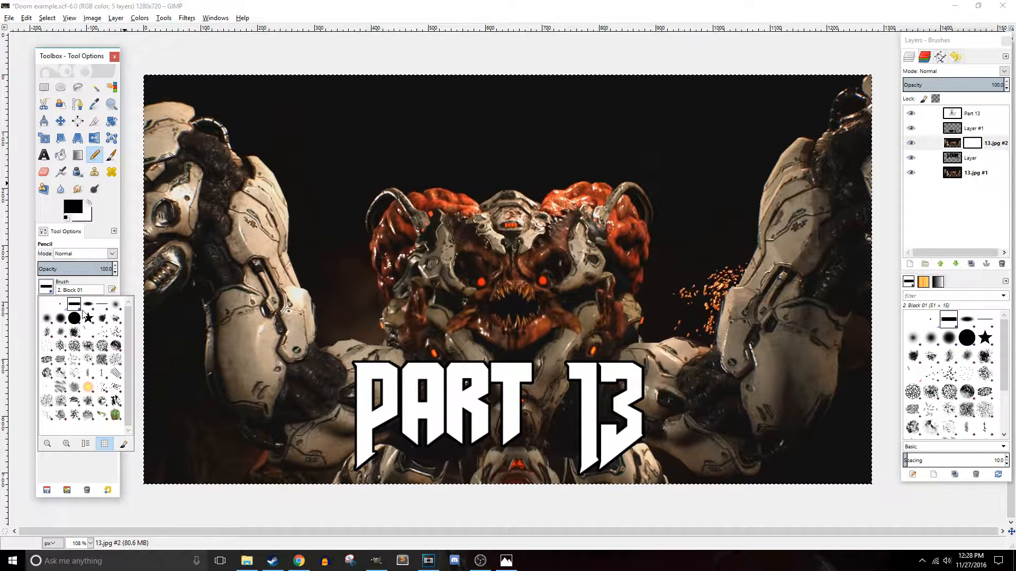
left_click(84, 315)
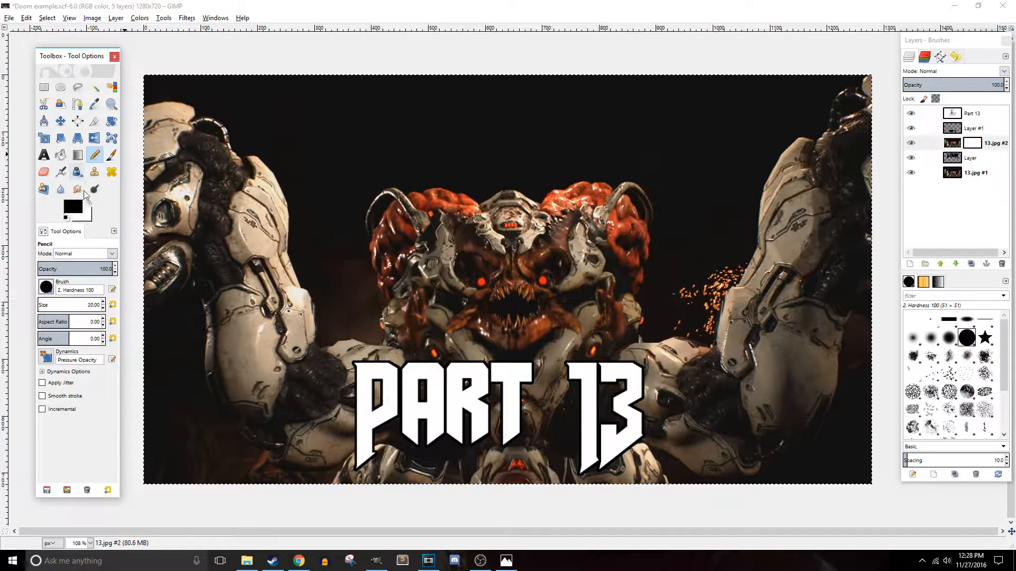
- Paint black on the 13.jpg #2 layer mask around the demon's head to reveal the DOOM logo, touching up with white
left_click(954, 150)
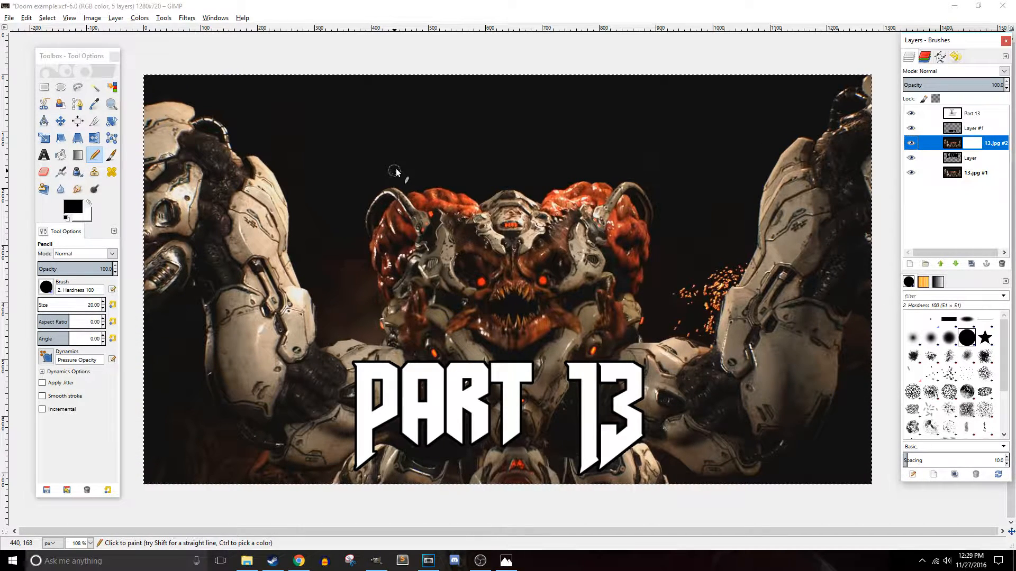
left_click(419, 184)
left_click_drag(421, 188, 420, 143)
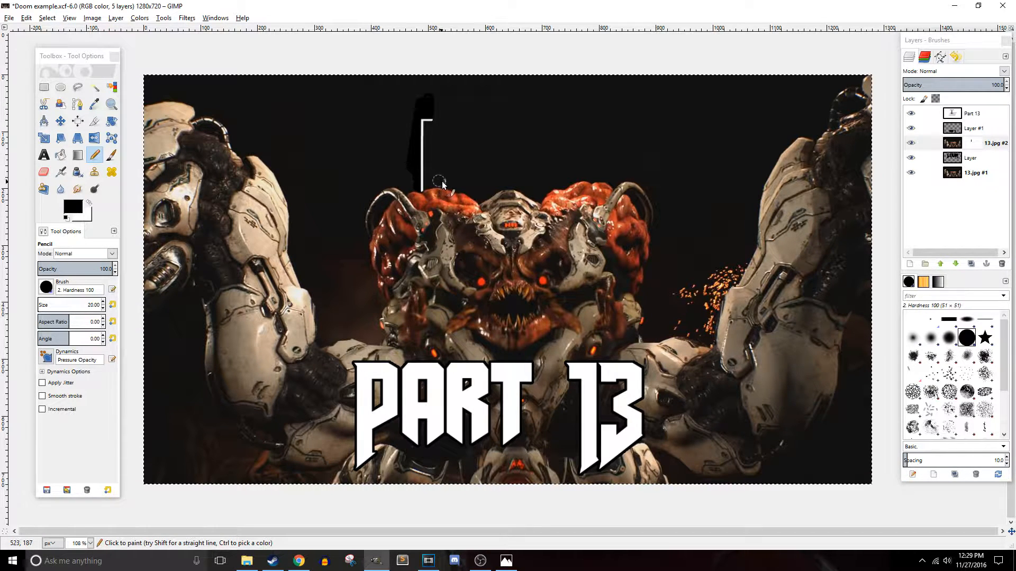
mouse_move(450, 182)
left_mouse_down()
mouse_move(475, 181)
mouse_move(416, 258)
left_mouse_up()
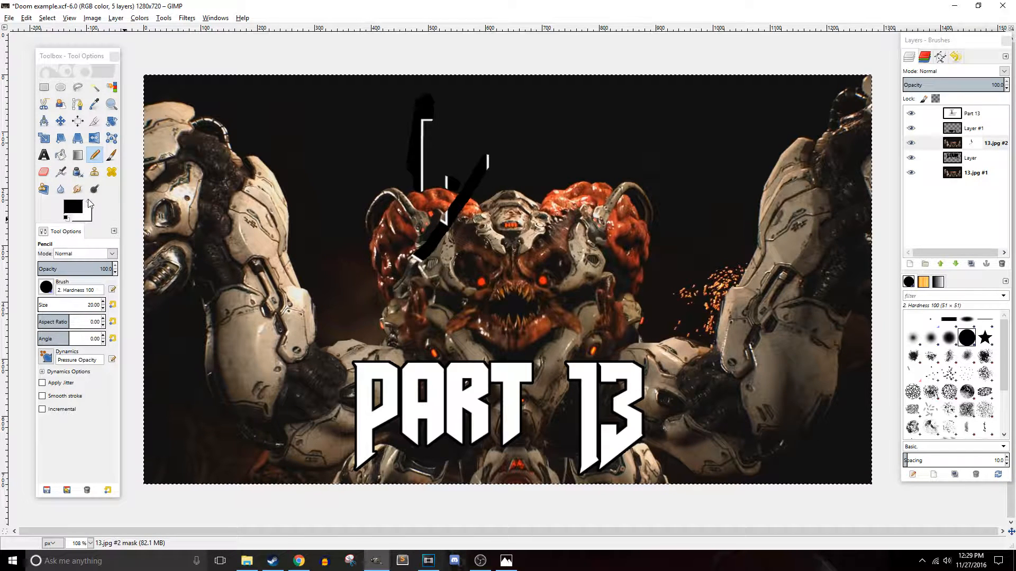
left_click(89, 202)
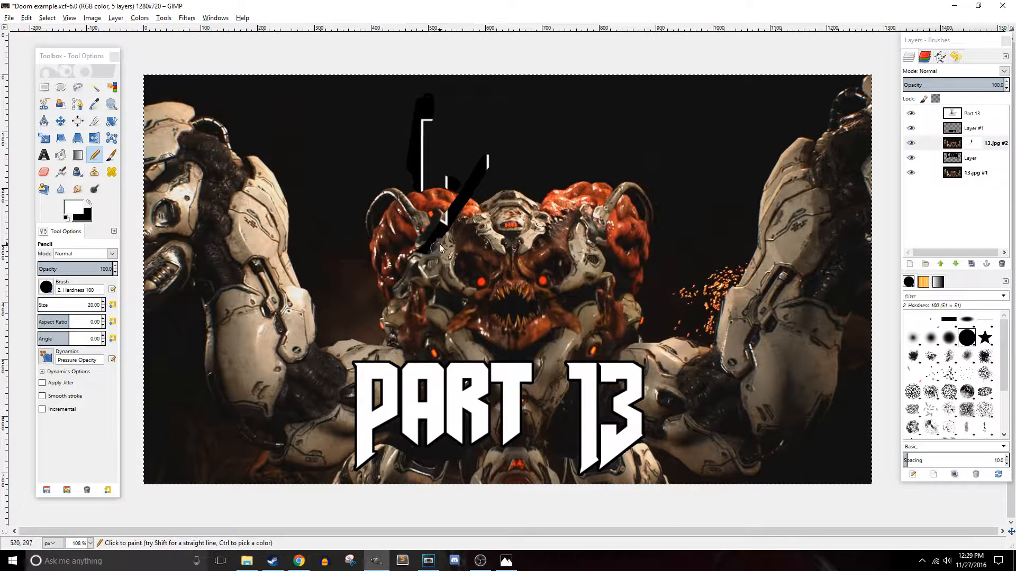
mouse_move(440, 244)
left_mouse_down()
mouse_move(417, 249)
mouse_move(457, 224)
mouse_move(446, 225)
mouse_move(452, 242)
mouse_move(455, 203)
left_mouse_up()
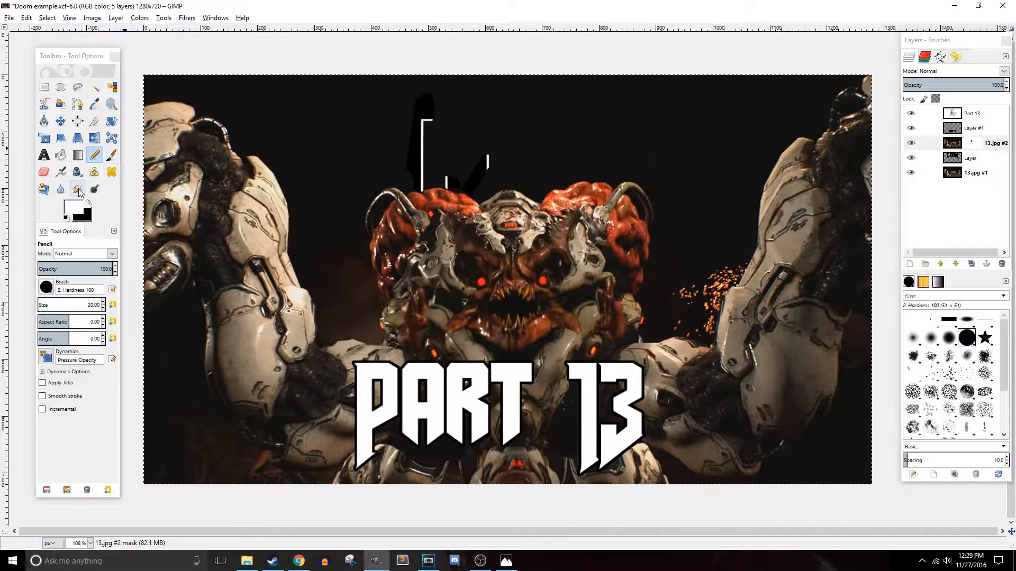
left_click(89, 203)
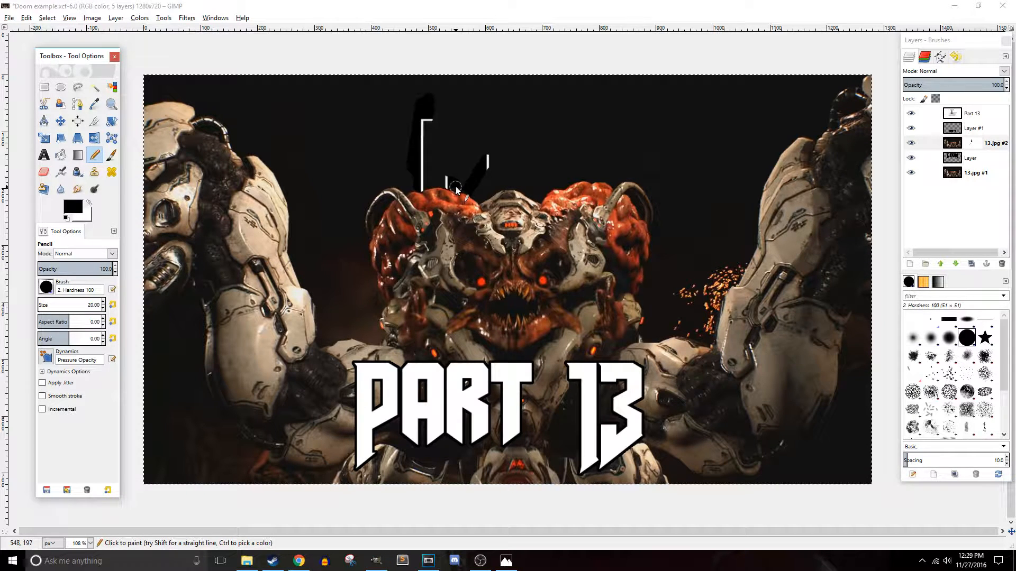
left_click_drag(458, 189, 501, 183)
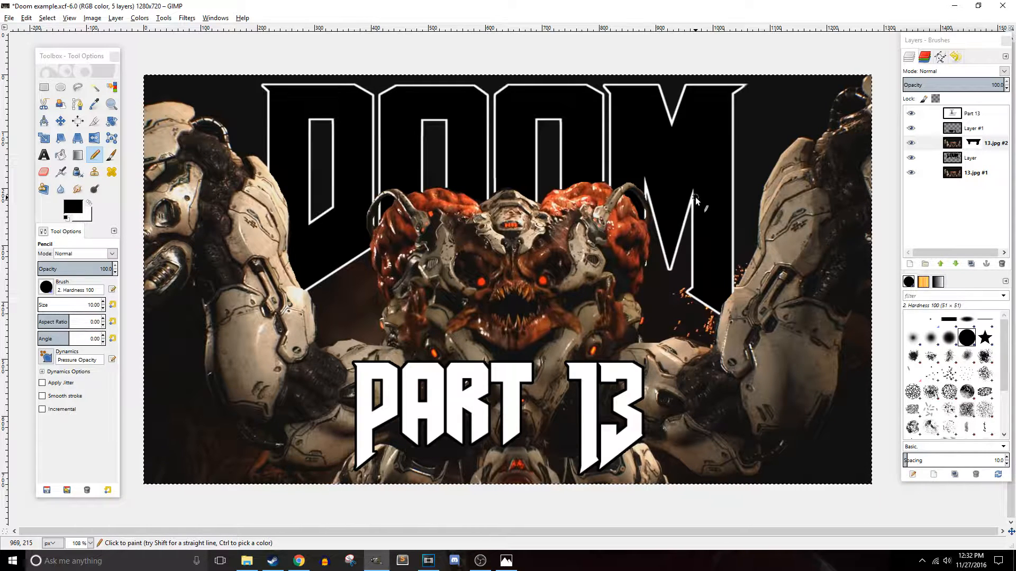
- Show the 13.jpg #2 layer mask to inspect it, then hide it again
right_click(972, 143)
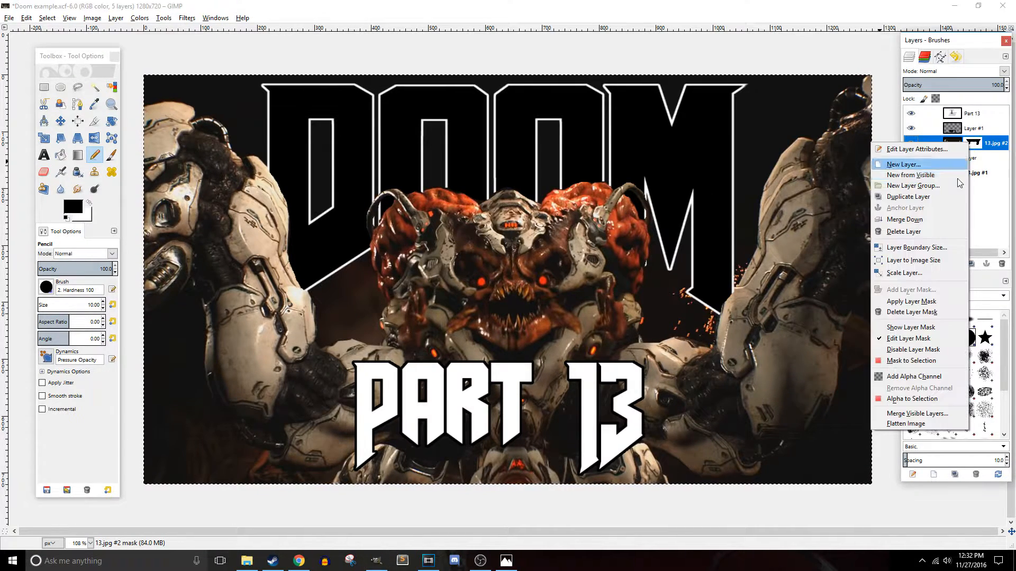
left_click(907, 328)
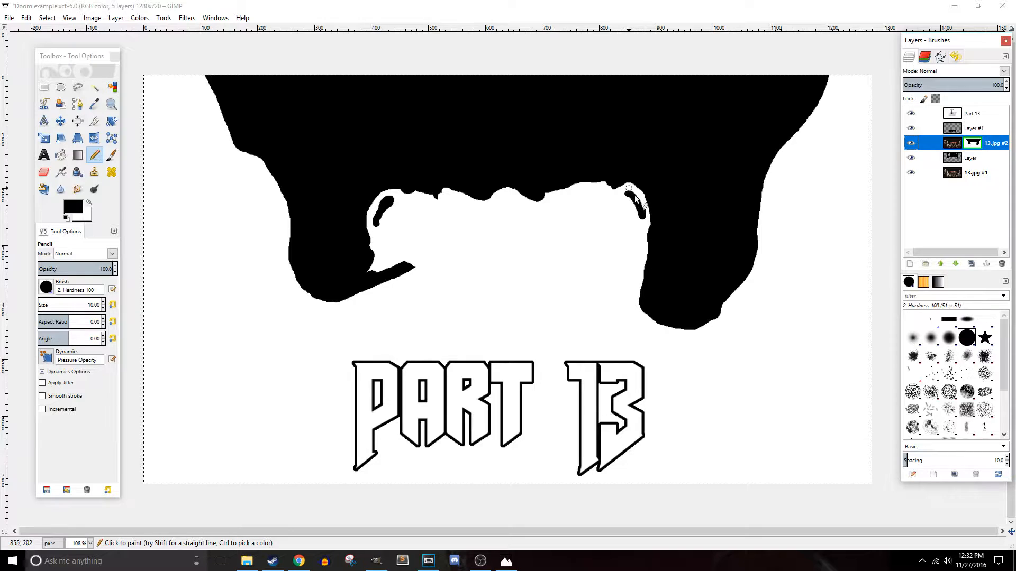
right_click(963, 144)
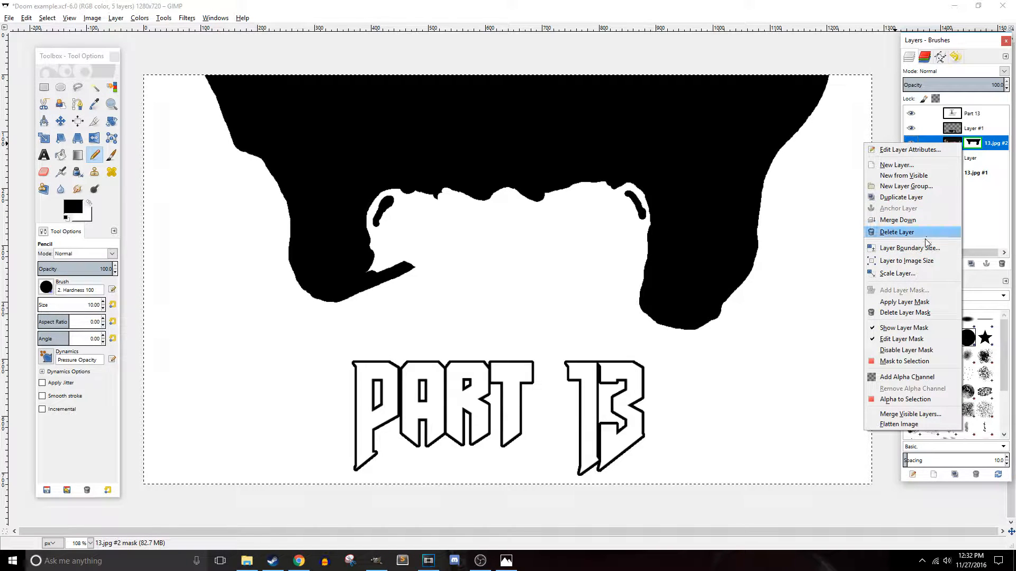
left_click(917, 329)
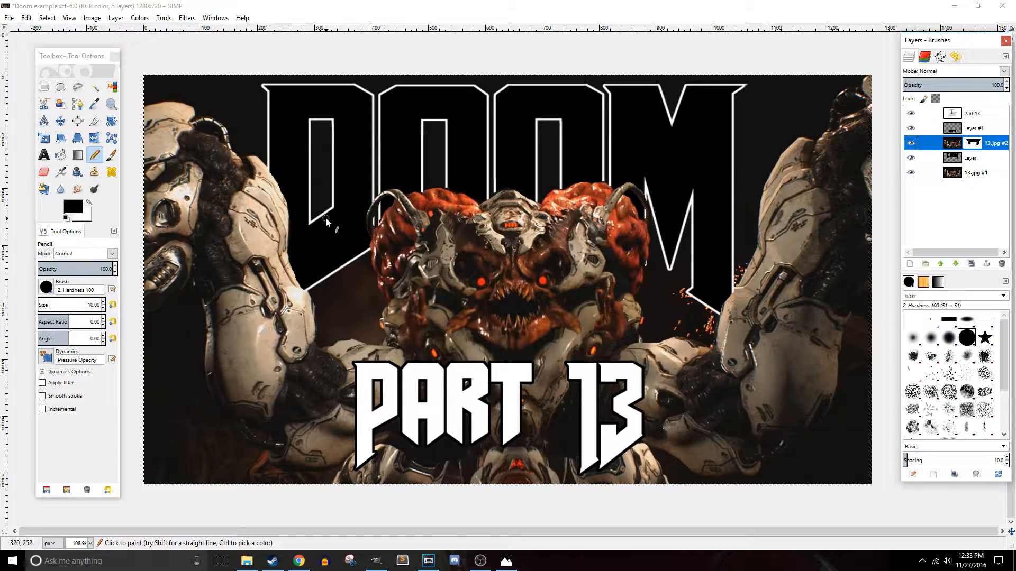
- Apply a Gaussian Blur with a 5.0 px radius to the 13.jpg #2 layer mask
left_click(187, 18)
mouse_move(311, 72)
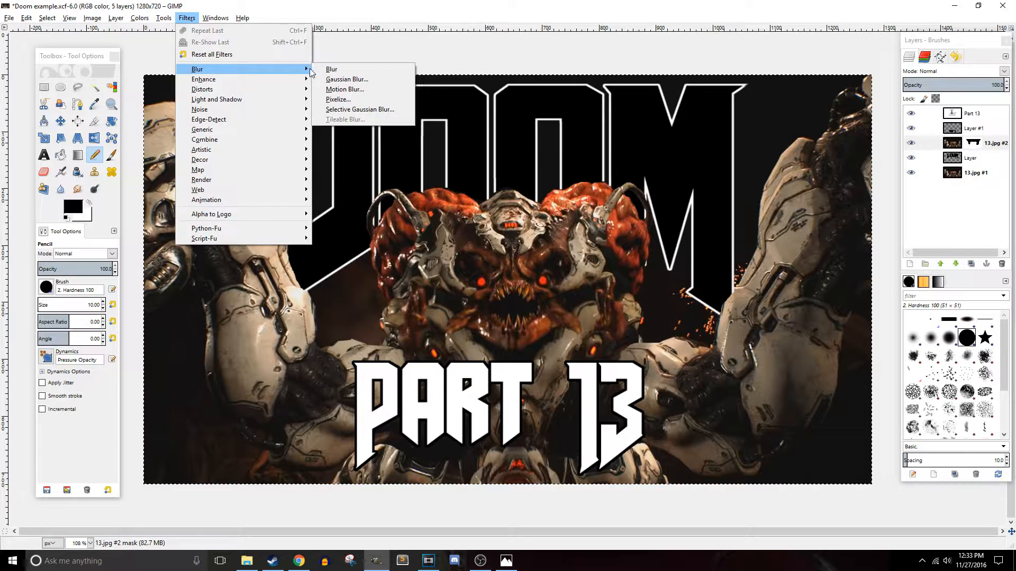
left_click(345, 79)
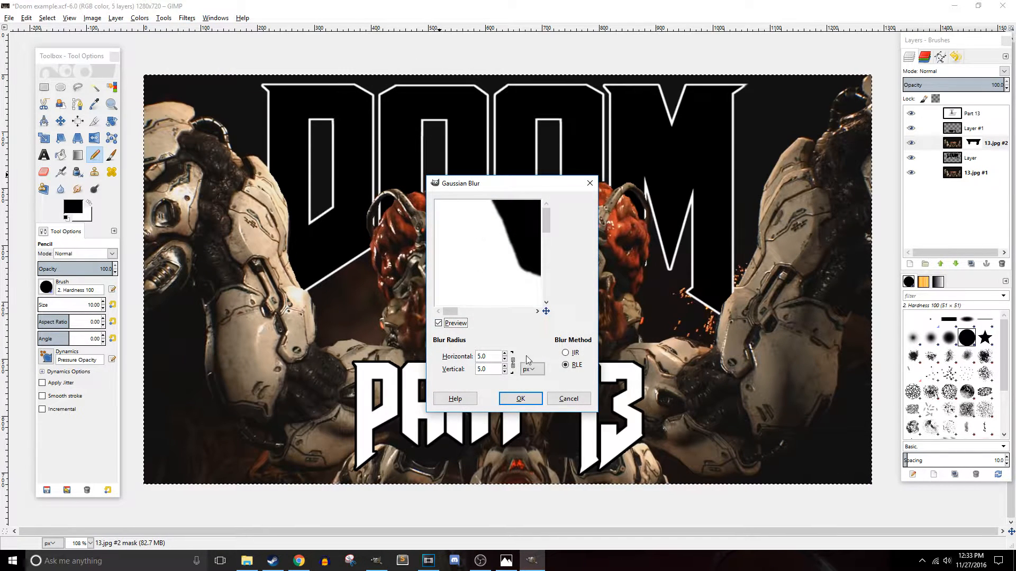
left_click(521, 400)
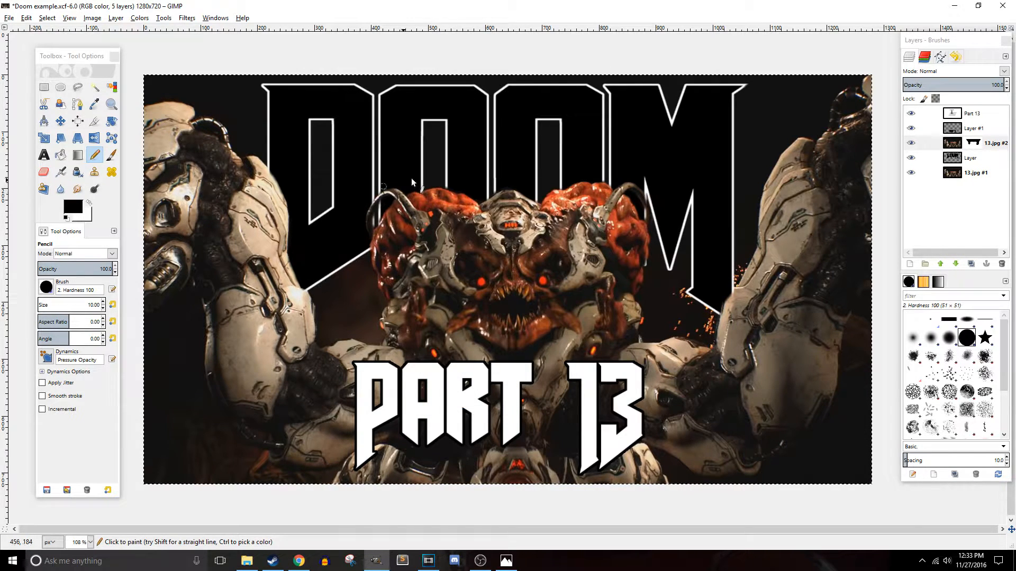